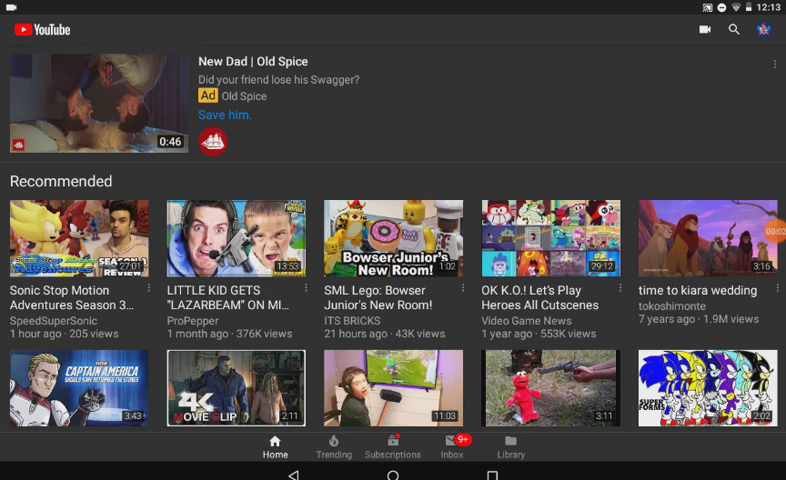
scroll(393, 250, down, 3)
scroll(393, 250, down, 2)
scroll(393, 250, up, 1)
scroll(393, 250, up, 10)
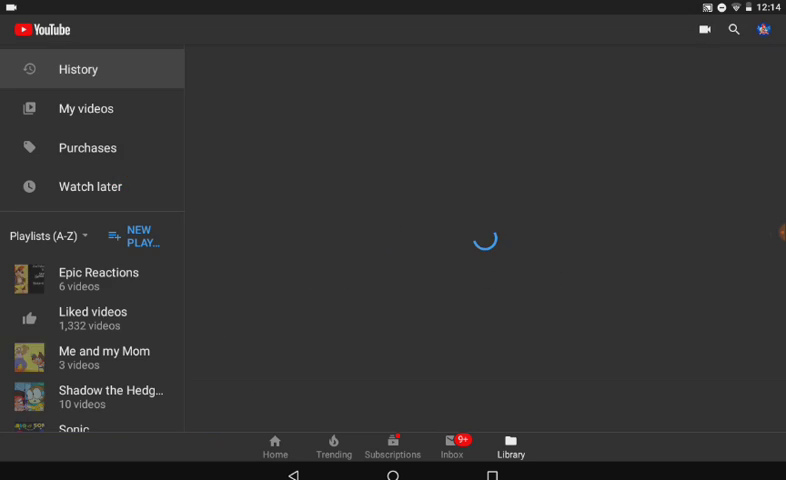
Open the SonicFan 2019 channel page from My videos in the Library and refresh it
click(293, 474)
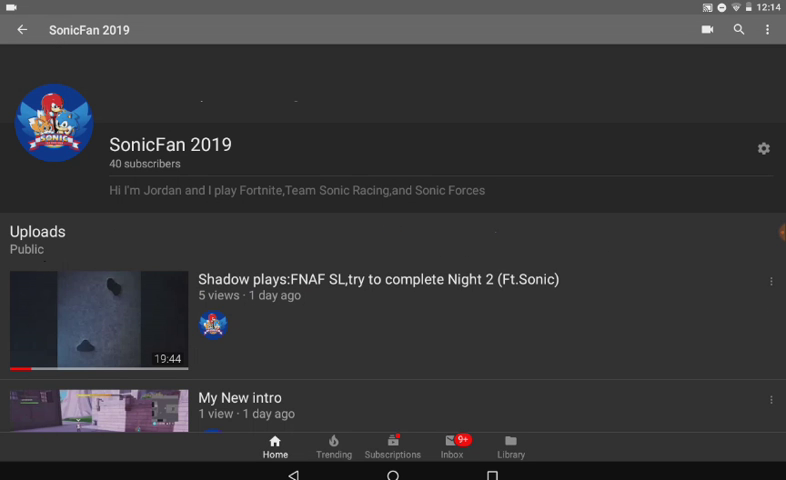
click(700, 232)
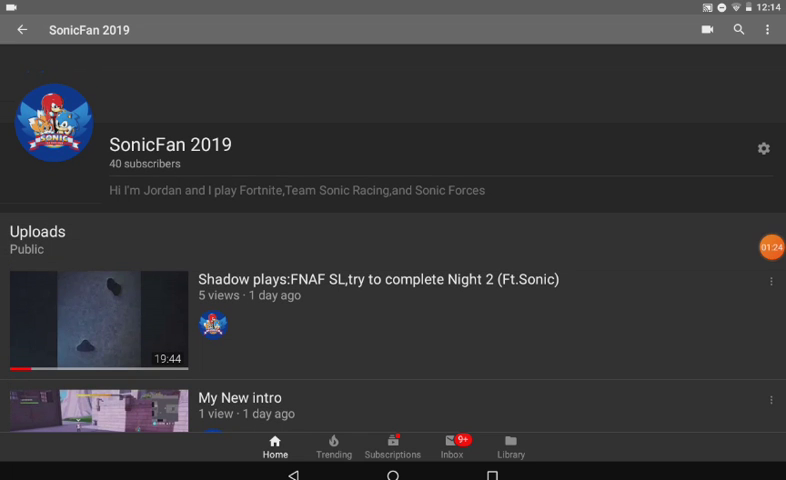
drag(393, 250, 393, 400)
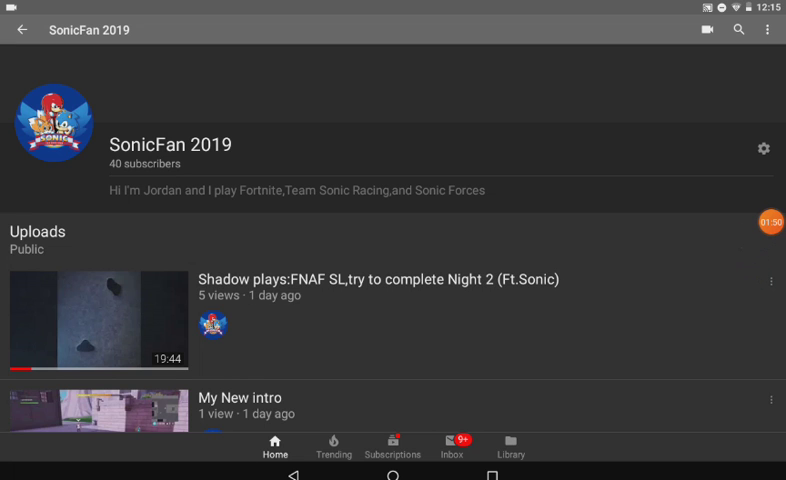
click(771, 222)
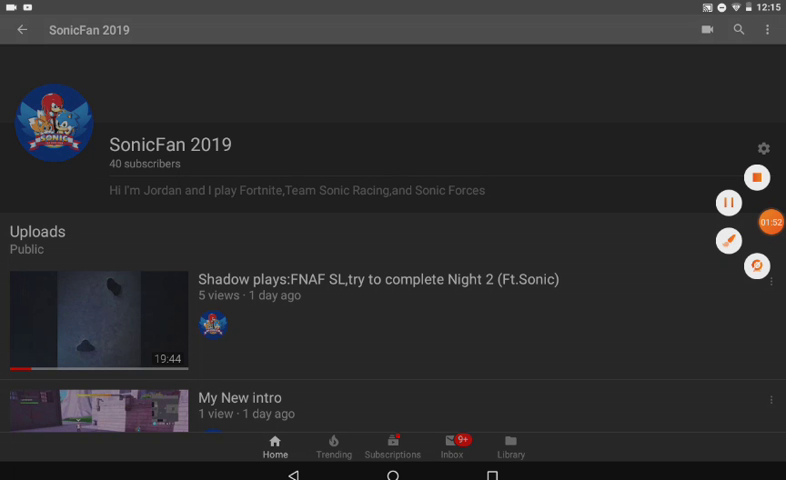